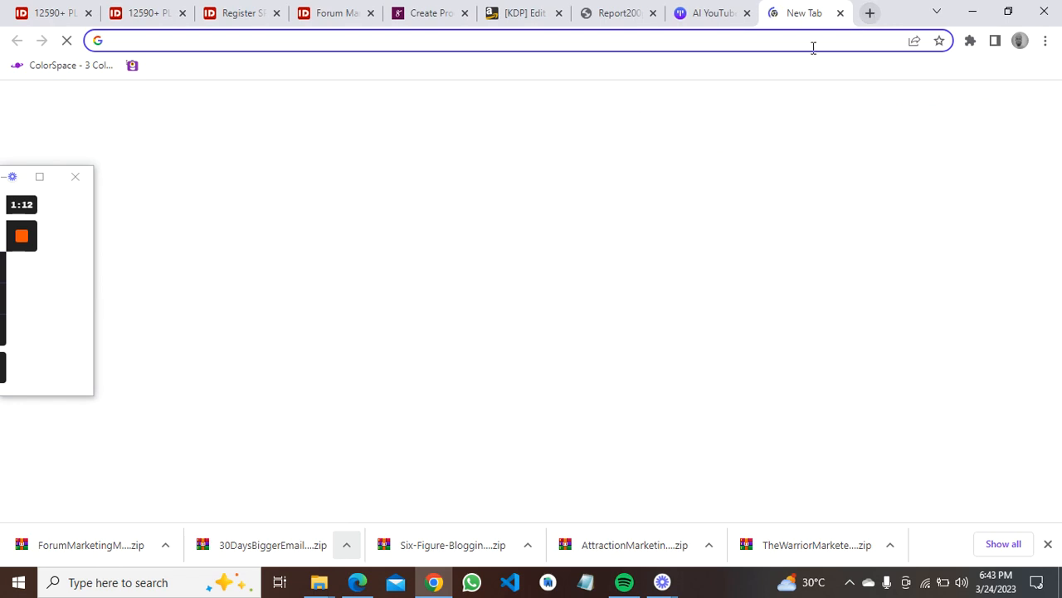
- Open the Kindle Direct Publishing site at kdp.amazon.com in the new browser tab
{"action": "left_click", "coordinate": [794, 40]}
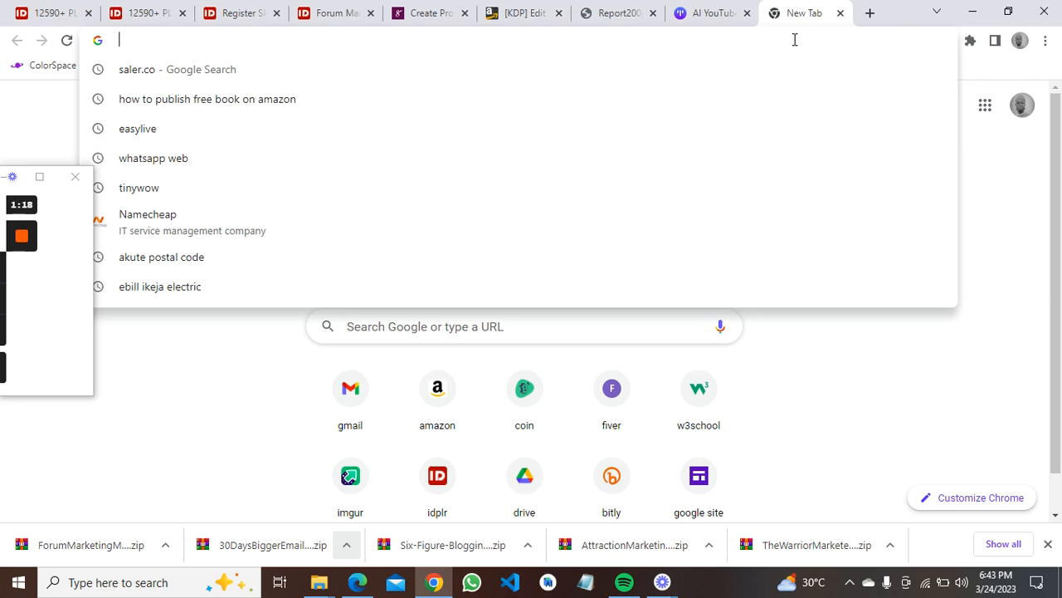
{"action": "type", "text": "KDp.amazon.com"}
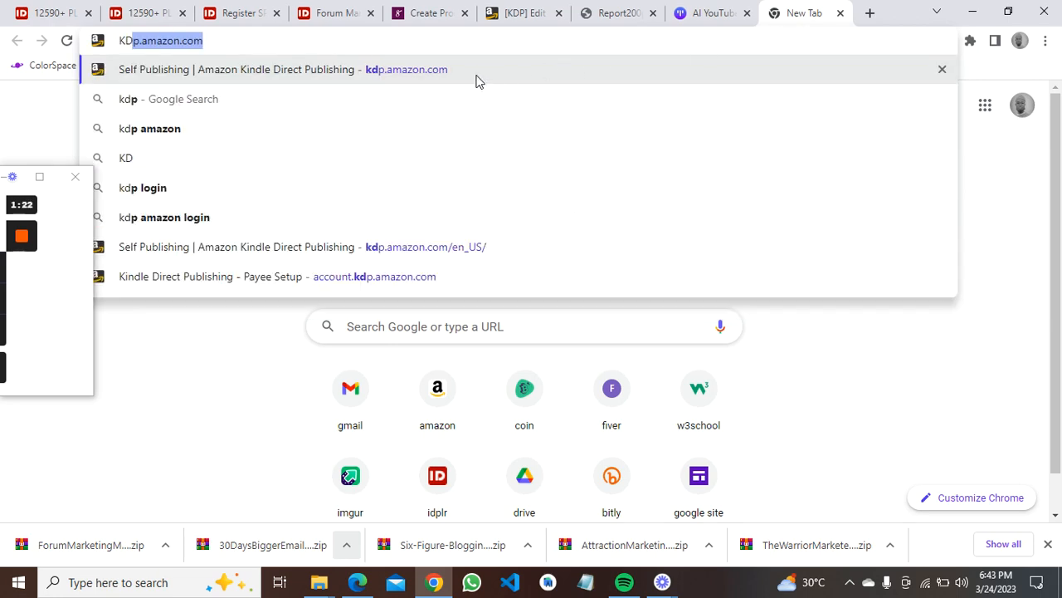
{"action": "left_click", "coordinate": [368, 39]}
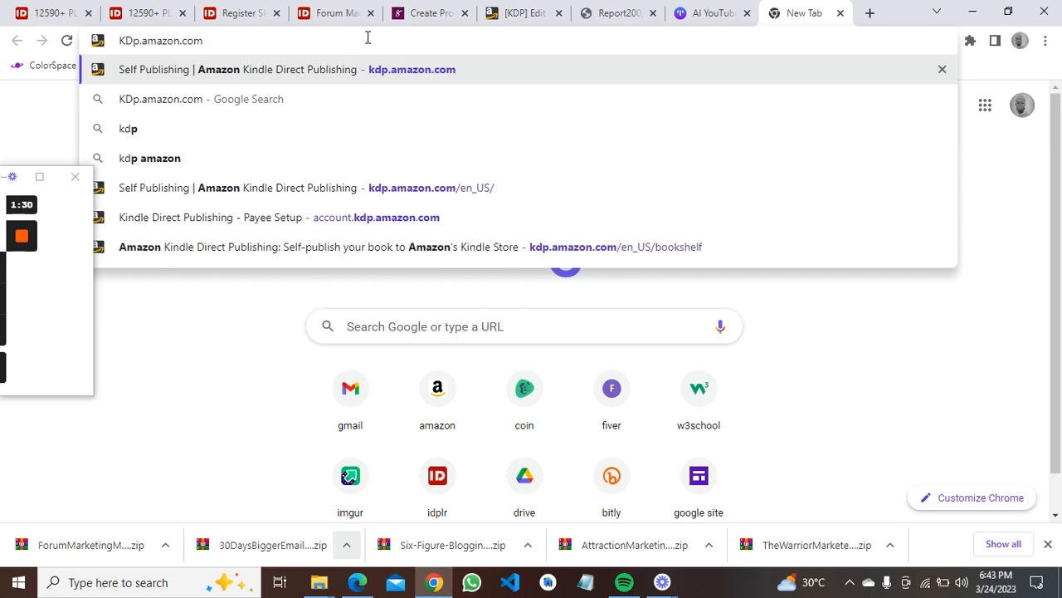
{"action": "key", "text": "Return"}
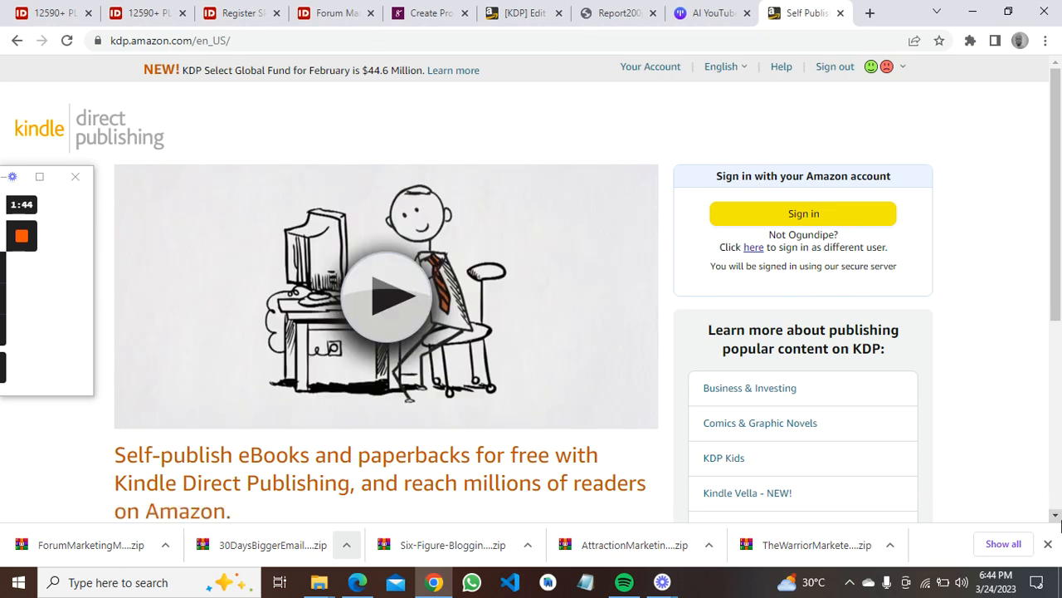
- Look over the Kindle Direct Publishing home page and sign in with the current Amazon account
{"action": "scroll", "coordinate": [1060, 524], "scroll_direction": "down", "scroll_amount": 3}
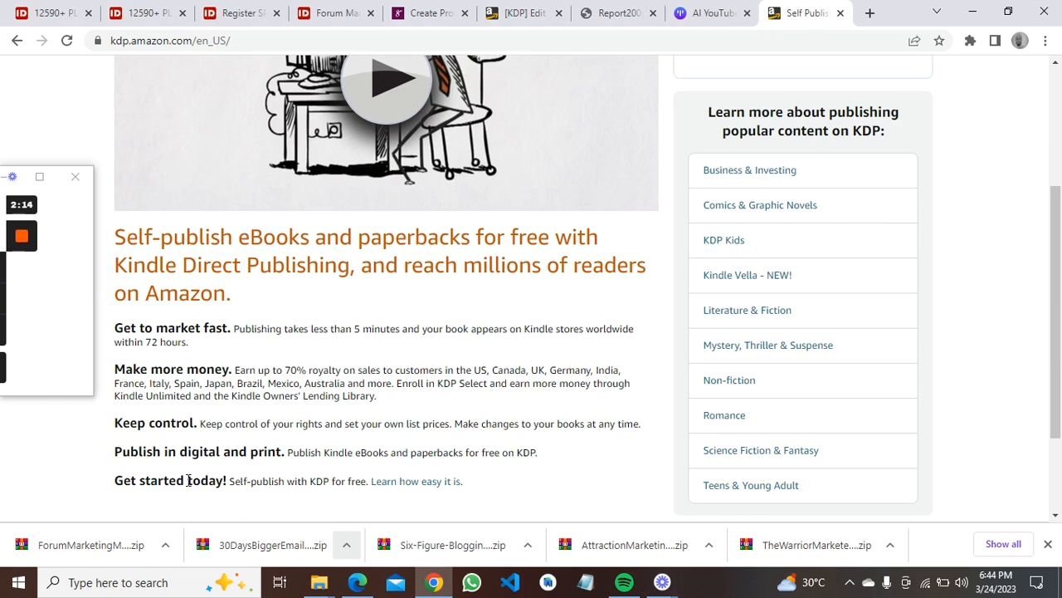
{"action": "left_click", "coordinate": [1056, 63]}
{"action": "left_click", "coordinate": [1055, 63]}
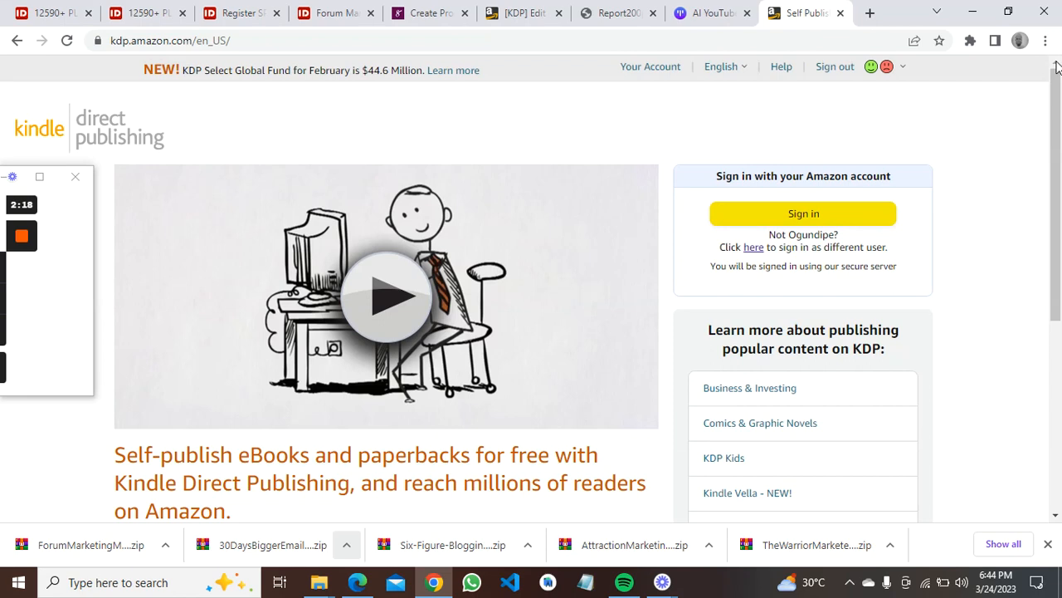
{"action": "left_click", "coordinate": [838, 220]}
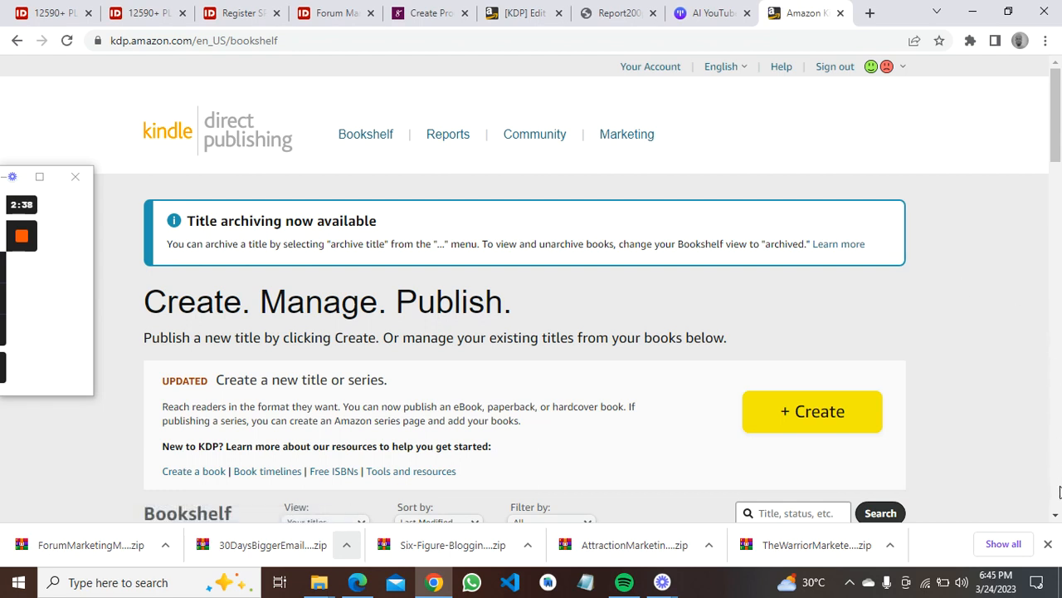
- Start creating a new title from the bookshelf and choose Kindle eBook as its format
{"action": "left_click", "coordinate": [1055, 515]}
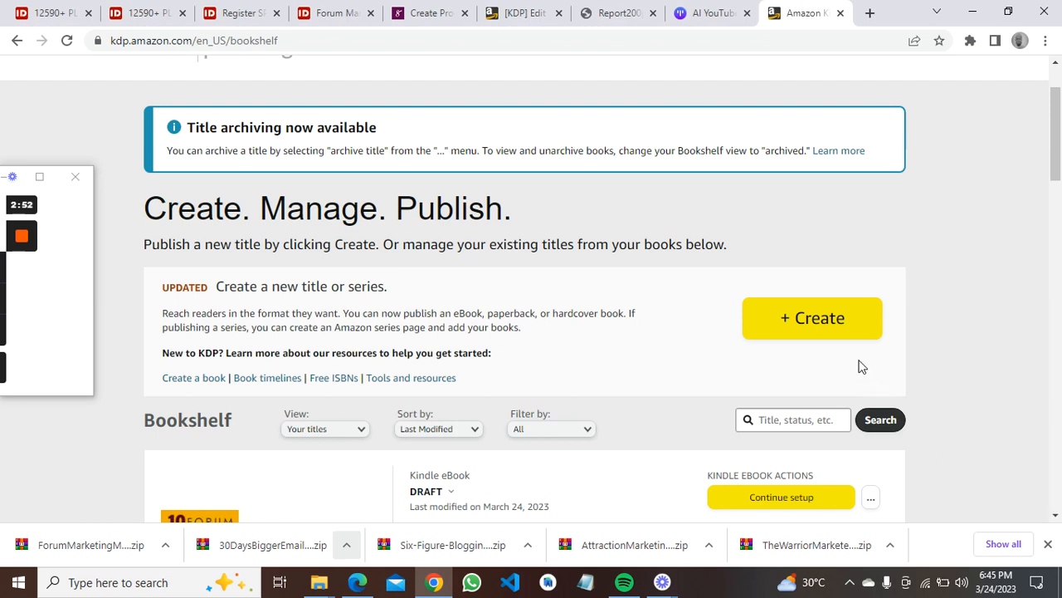
{"action": "left_click", "coordinate": [833, 332]}
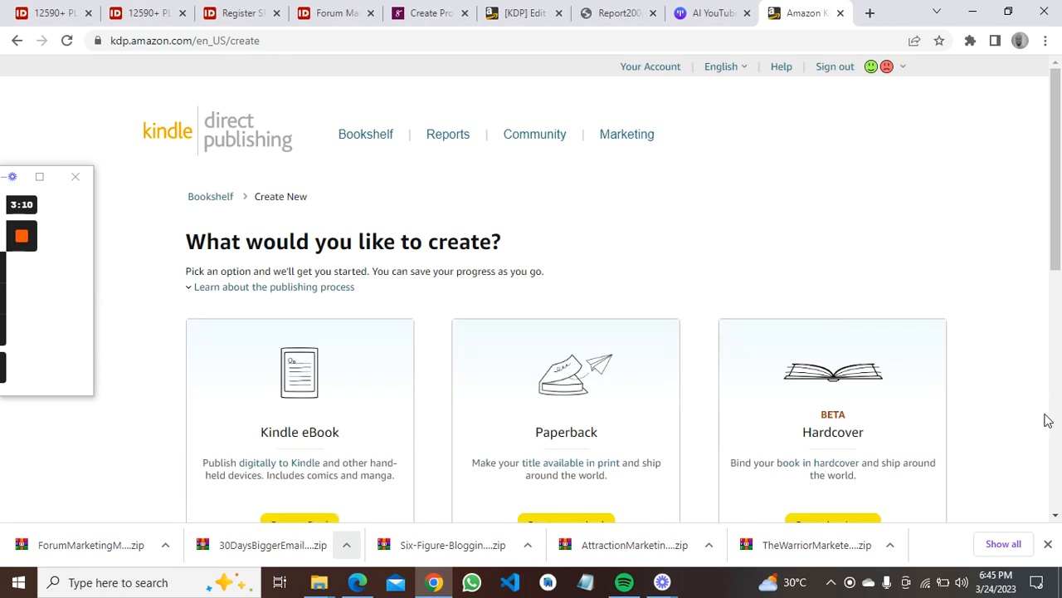
{"action": "left_click", "coordinate": [1057, 514]}
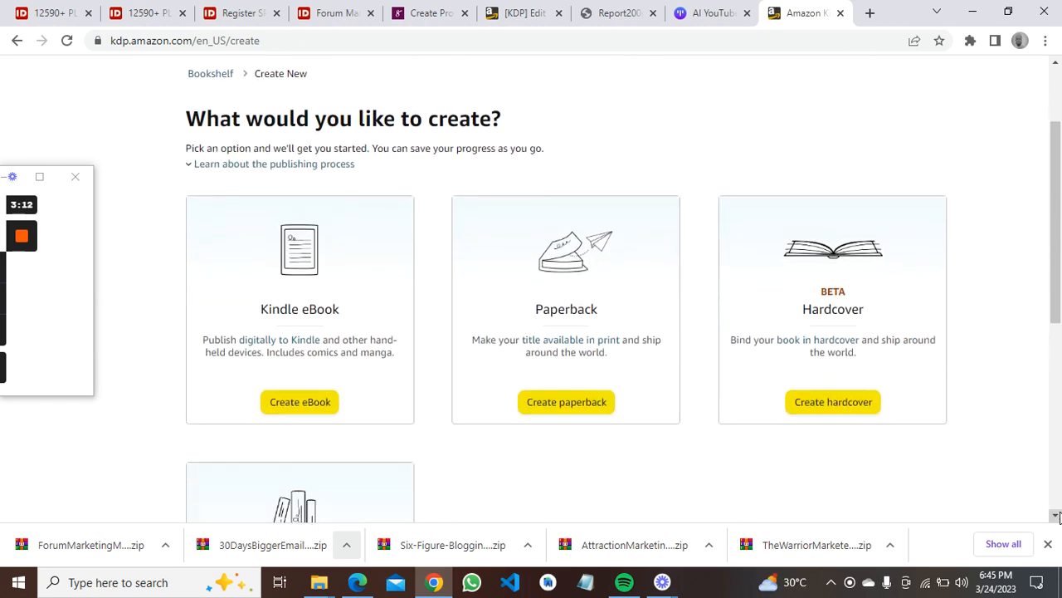
{"action": "left_click", "coordinate": [1057, 515]}
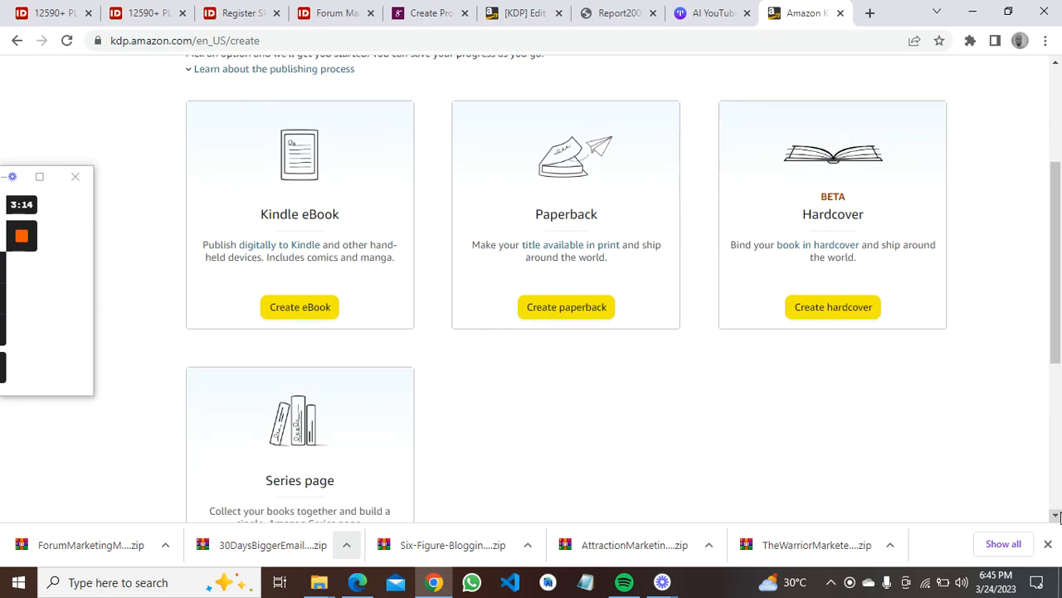
{"action": "left_click", "coordinate": [1057, 64]}
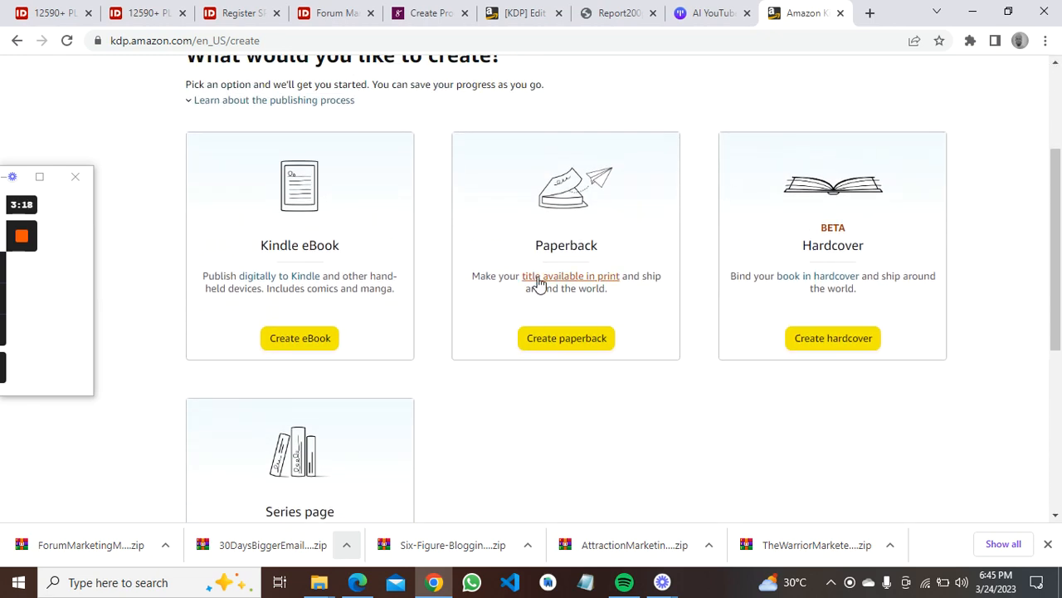
{"action": "left_click", "coordinate": [308, 342]}
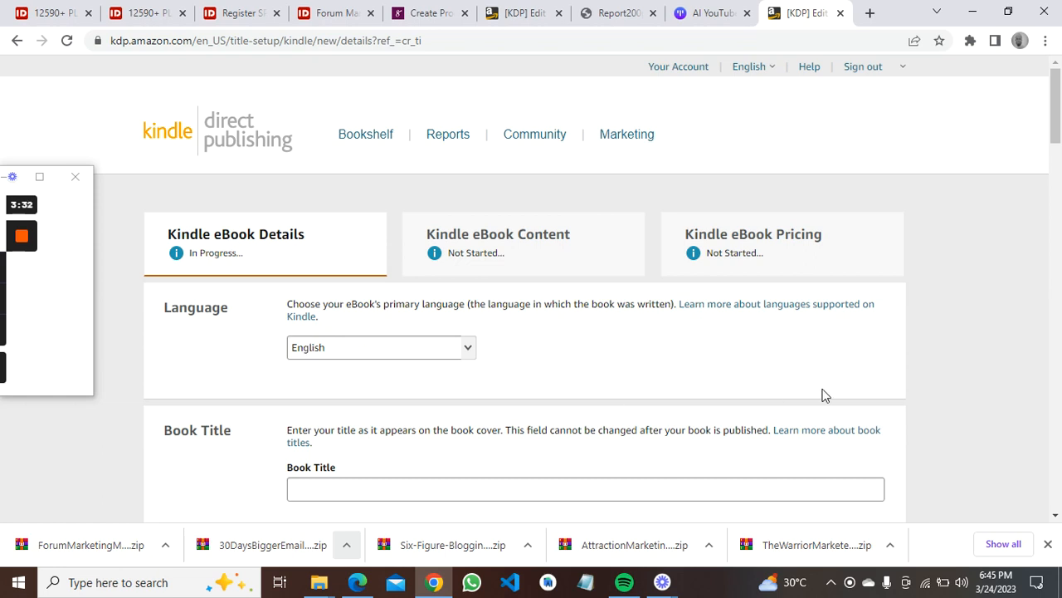
- Check the primary language options for the eBook and keep English
{"action": "left_click", "coordinate": [1055, 517]}
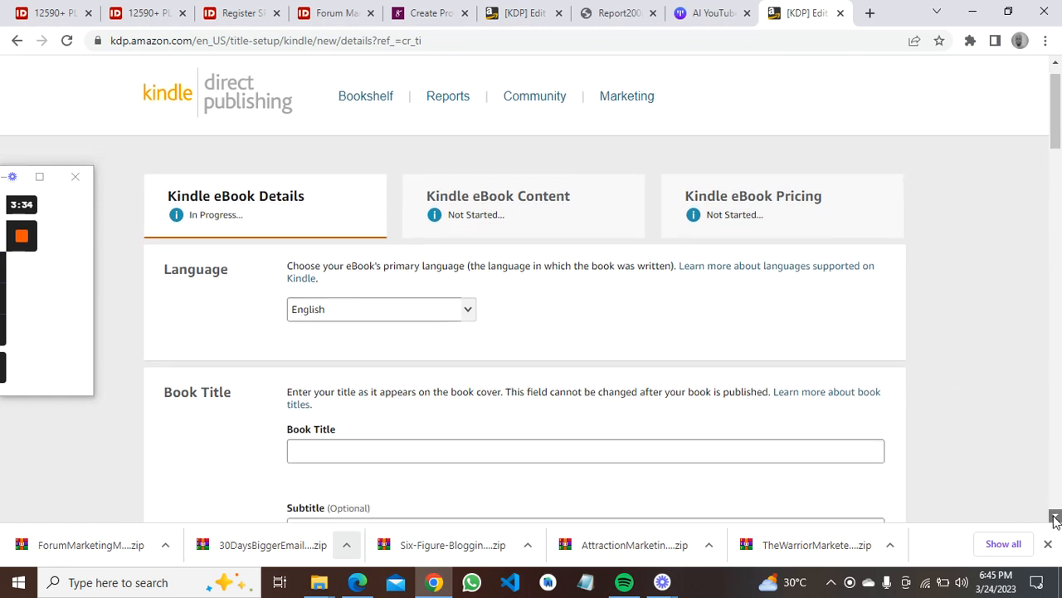
{"action": "left_click", "coordinate": [1055, 517]}
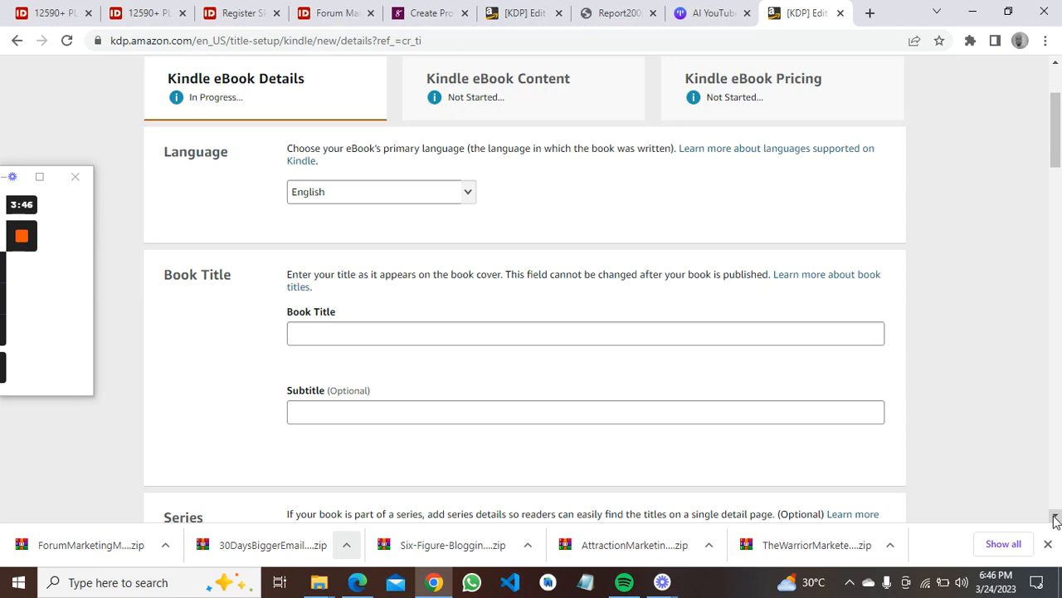
{"action": "left_click", "coordinate": [469, 199]}
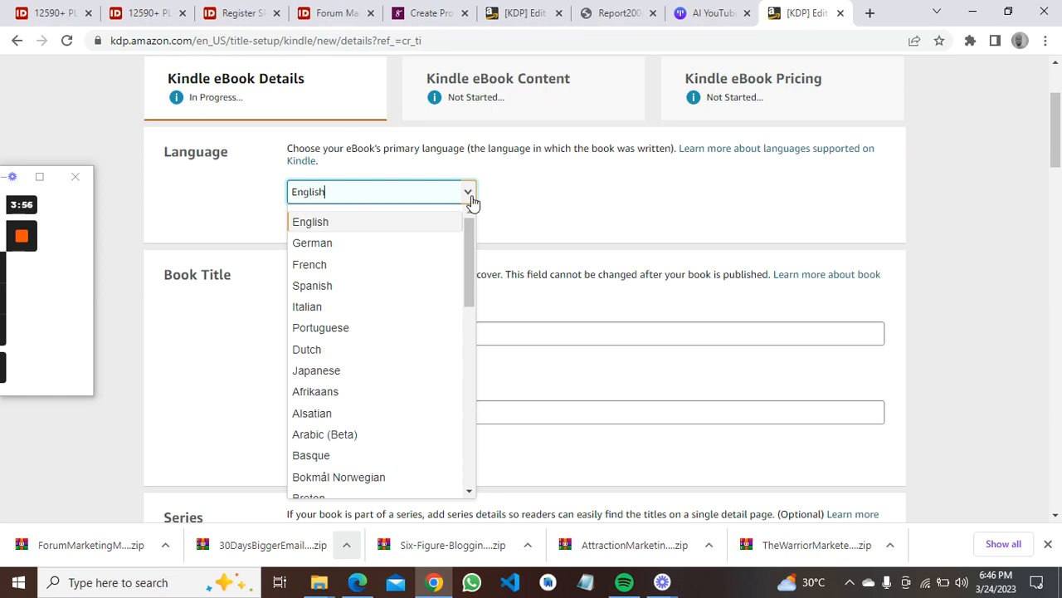
{"action": "left_click", "coordinate": [473, 204]}
{"action": "left_click", "coordinate": [473, 203]}
{"action": "left_click", "coordinate": [468, 193]}
{"action": "left_click", "coordinate": [469, 193]}
{"action": "left_click", "coordinate": [565, 217]}
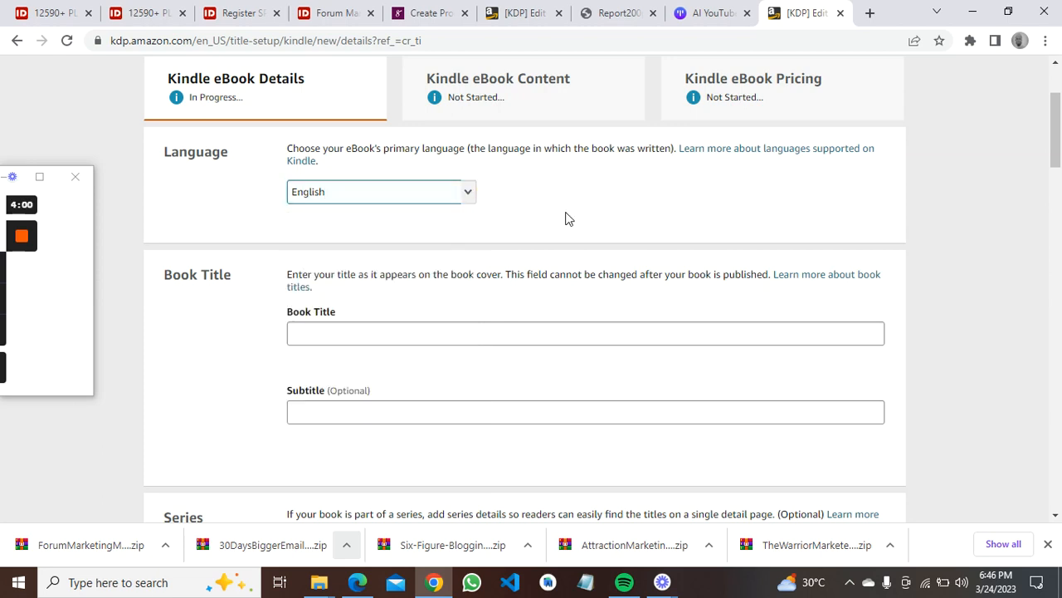
- Enter "10 MARKETING FORUM" as the book title
{"action": "left_click", "coordinate": [493, 330]}
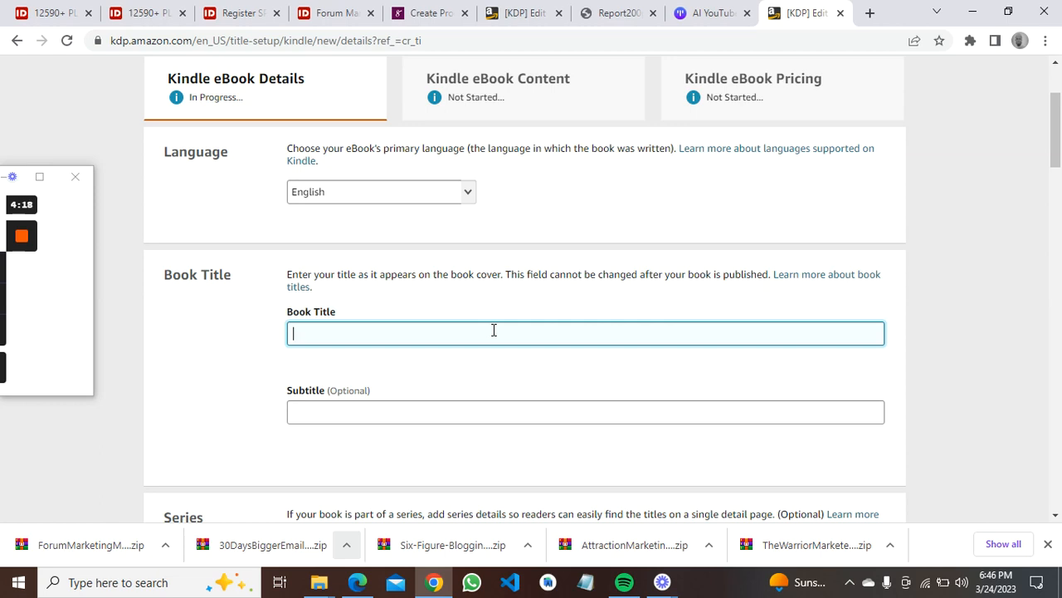
{"action": "type", "text": "10"}
{"action": "type", "text": "AR"}
{"action": "key", "text": "BackSpace"}
{"action": "type", "text": "MARKETING FORUM"}
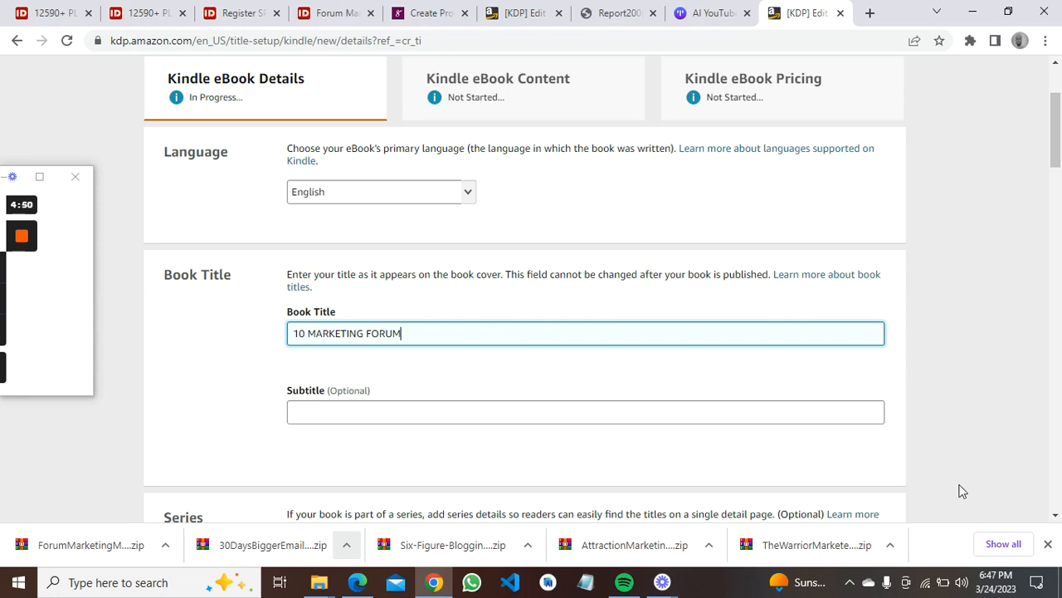
- Fill in the primary author's first and last name from the second saved autofill entry, leaving the subtitle, series and edition number empty
{"action": "scroll", "coordinate": [1056, 516], "scroll_direction": "down", "scroll_amount": 1}
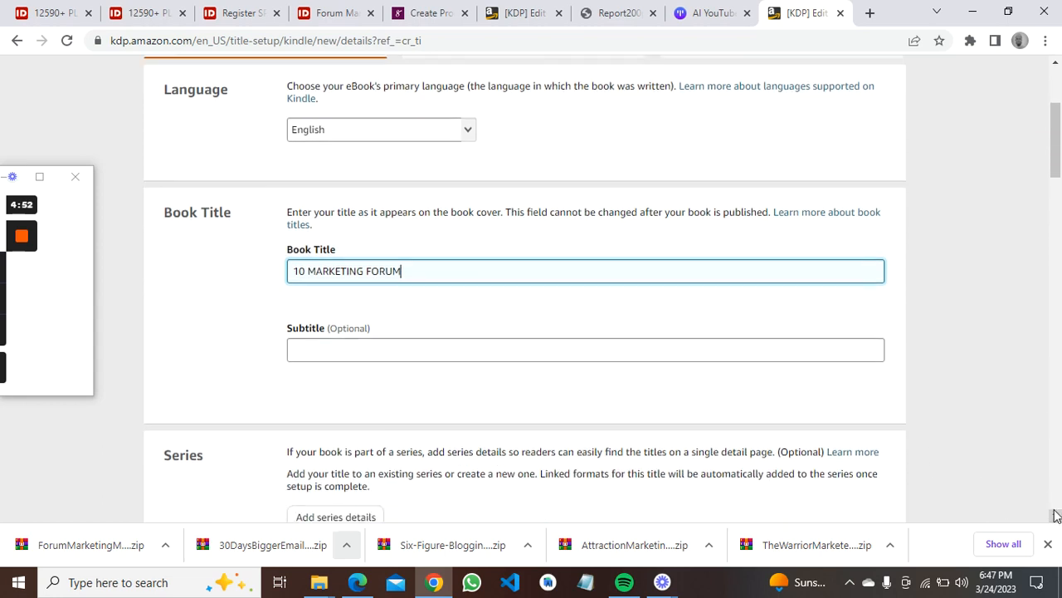
{"action": "scroll", "coordinate": [1056, 515], "scroll_direction": "down", "scroll_amount": 1}
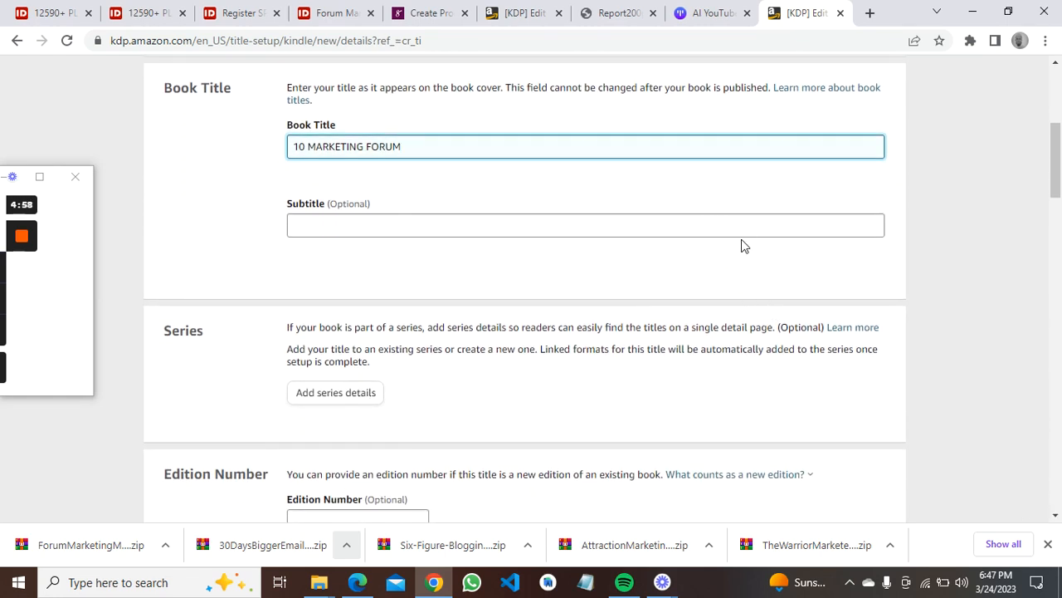
{"action": "left_click", "coordinate": [1056, 520]}
{"action": "left_click", "coordinate": [1055, 516]}
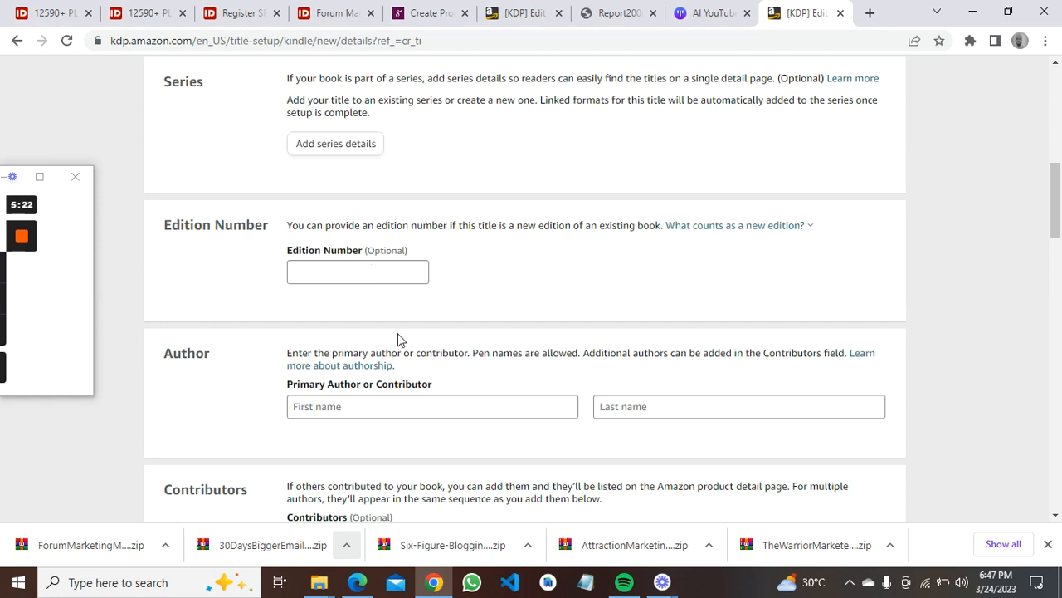
{"action": "left_click", "coordinate": [379, 413]}
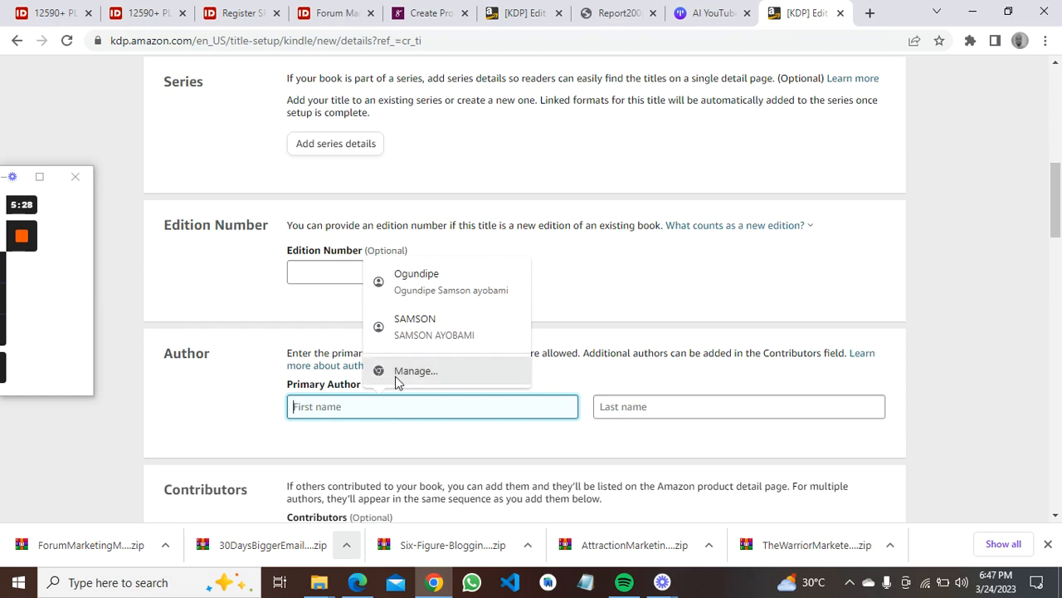
{"action": "left_click", "coordinate": [438, 332]}
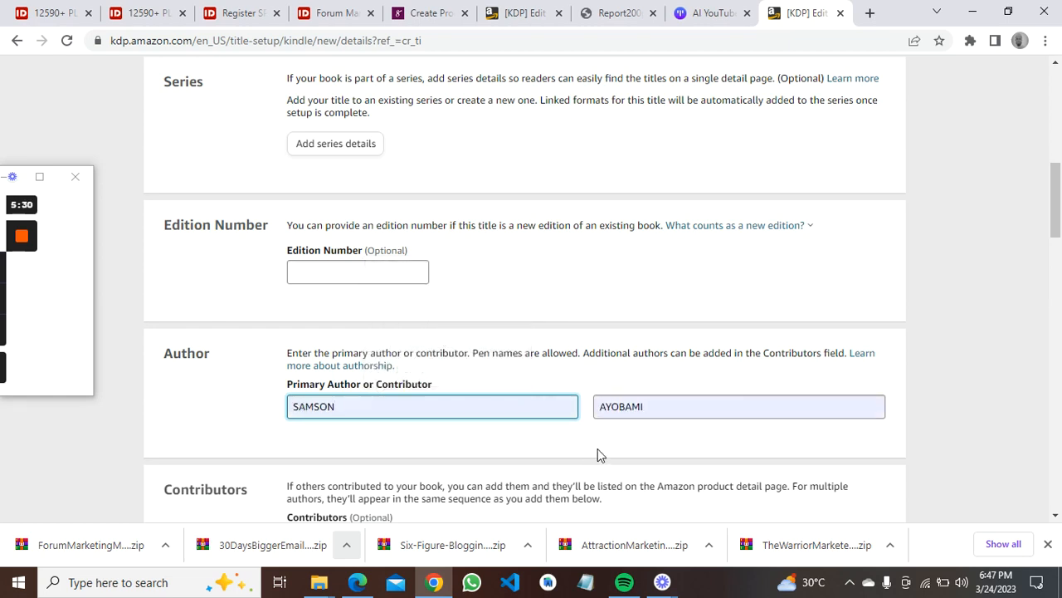
{"action": "left_click", "coordinate": [1056, 516]}
{"action": "scroll", "coordinate": [1056, 515], "scroll_direction": "down", "scroll_amount": 3}
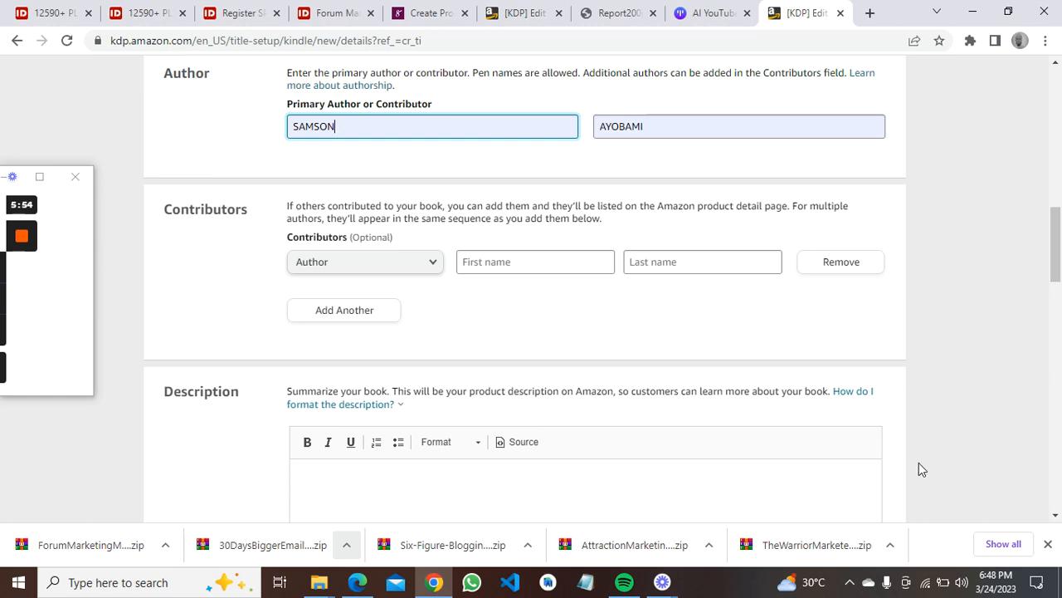
{"action": "scroll", "coordinate": [689, 349], "scroll_direction": "down", "scroll_amount": 2}
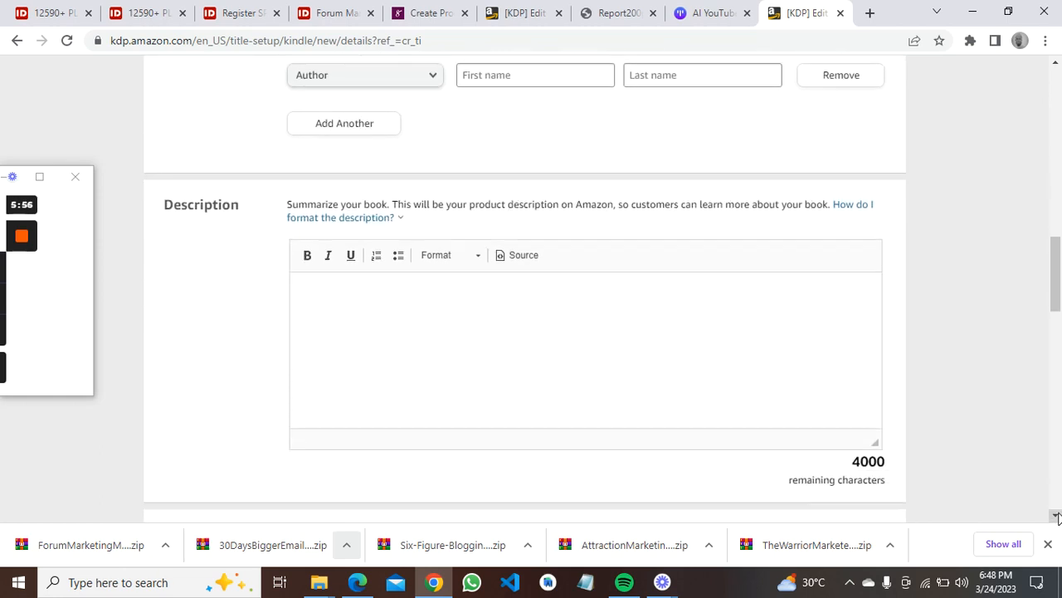
{"action": "left_click", "coordinate": [606, 306]}
{"action": "type", "text": "A step-by-step guide to publishing a book on Amazon."}
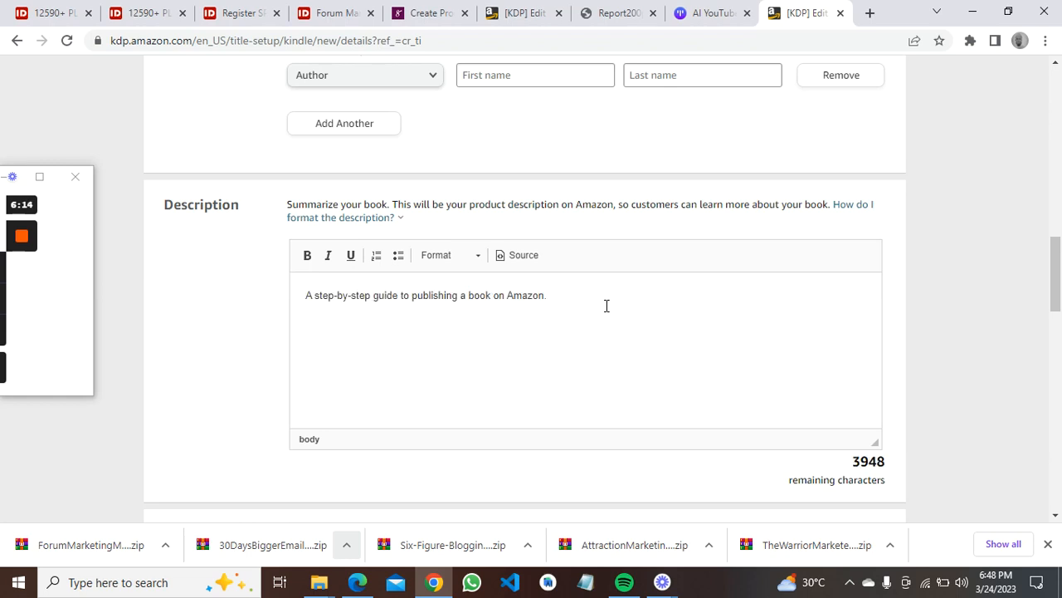
{"action": "key", "text": "BackSpace"}
{"action": "key", "text": "BackSpace"}
{"action": "key", "text": "BackSpace"}
{"action": "key", "text": "BackSpace"}
{"action": "key", "text": "BackSpace"}
{"action": "key", "text": "BackSpace"}
{"action": "key", "text": "BackSpace"}
{"action": "key", "text": "BackSpace"}
{"action": "key", "text": "BackSpace"}
{"action": "key", "text": "BackSpace"}
{"action": "key", "text": "BackSpace"}
{"action": "key", "text": "BackSpace"}
{"action": "key", "text": "BackSpace"}
{"action": "key", "text": "BackSpace"}
{"action": "key", "text": "BackSpace"}
{"action": "key", "text": "BackSpace"}
{"action": "key", "text": "BackSpace"}
{"action": "key", "text": "BackSpace"}
{"action": "key", "text": "BackSpace"}
{"action": "key", "text": "BackSpace"}
{"action": "key", "text": "BackSpace"}
{"action": "key", "text": "BackSpace"}
{"action": "key", "text": "BackSpace"}
{"action": "key", "text": "BackSpace"}
{"action": "key", "text": "BackSpace"}
{"action": "key", "text": "BackSpace"}
{"action": "key", "text": "BackSpace"}
{"action": "key", "text": "BackSpace"}
{"action": "key", "text": "BackSpace"}
{"action": "key", "text": "BackSpace"}
{"action": "key", "text": "BackSpace"}
{"action": "key", "text": "BackSpace"}
{"action": "key", "text": "BackSpace"}
{"action": "key", "text": "BackSpace"}
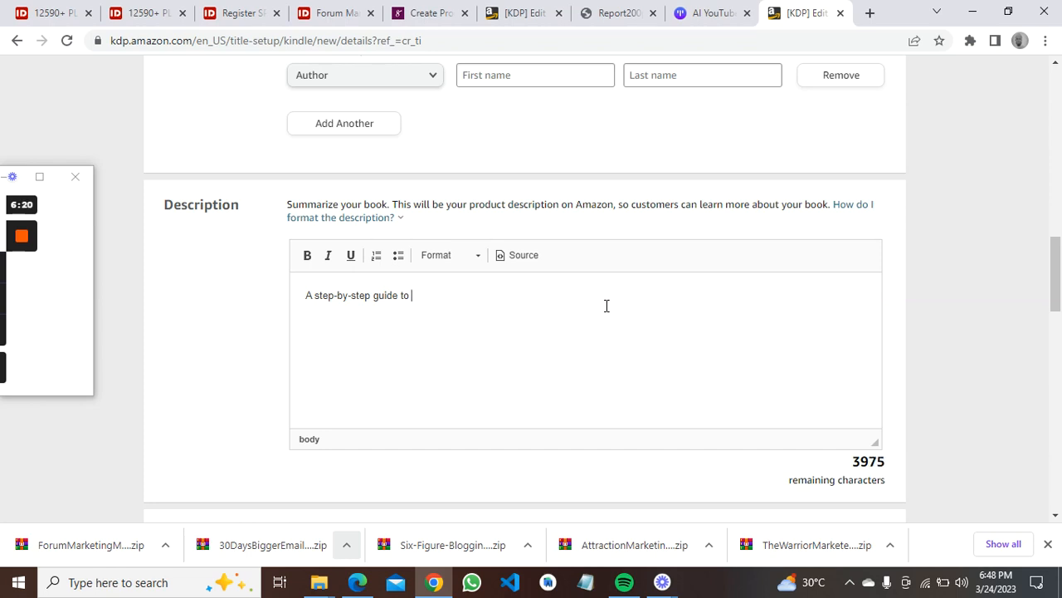
{"action": "key", "text": "BackSpace"}
{"action": "key", "text": "BackSpace"}
{"action": "key", "text": "BackSpace"}
{"action": "key", "text": "BackSpace"}
{"action": "key", "text": "BackSpace"}
{"action": "key", "text": "BackSpace"}
{"action": "key", "text": "BackSpace"}
{"action": "key", "text": "BackSpace"}
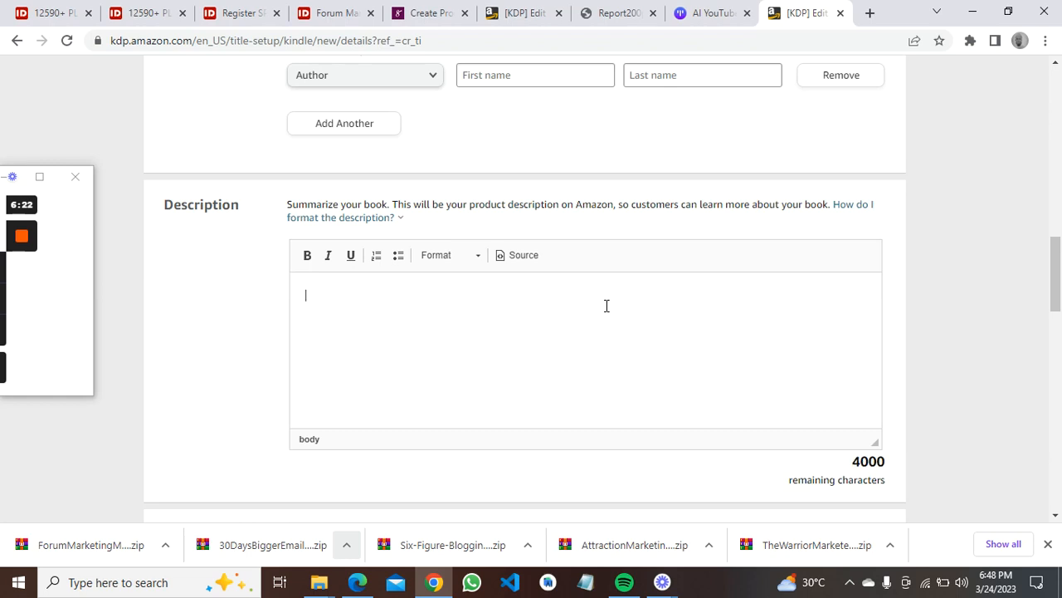
{"action": "right_click", "coordinate": [606, 306]}
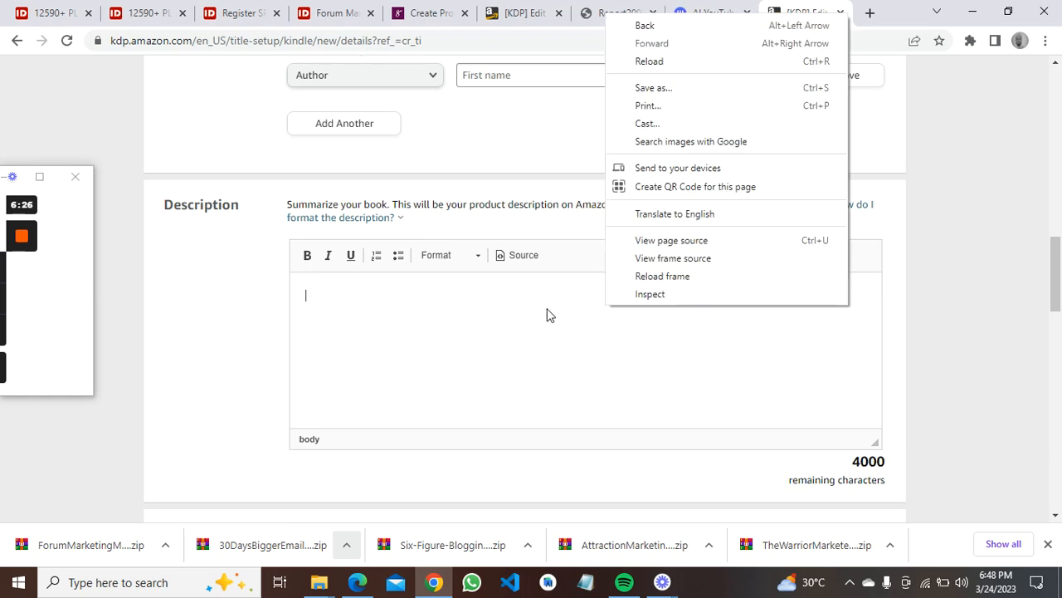
{"action": "left_click", "coordinate": [515, 312]}
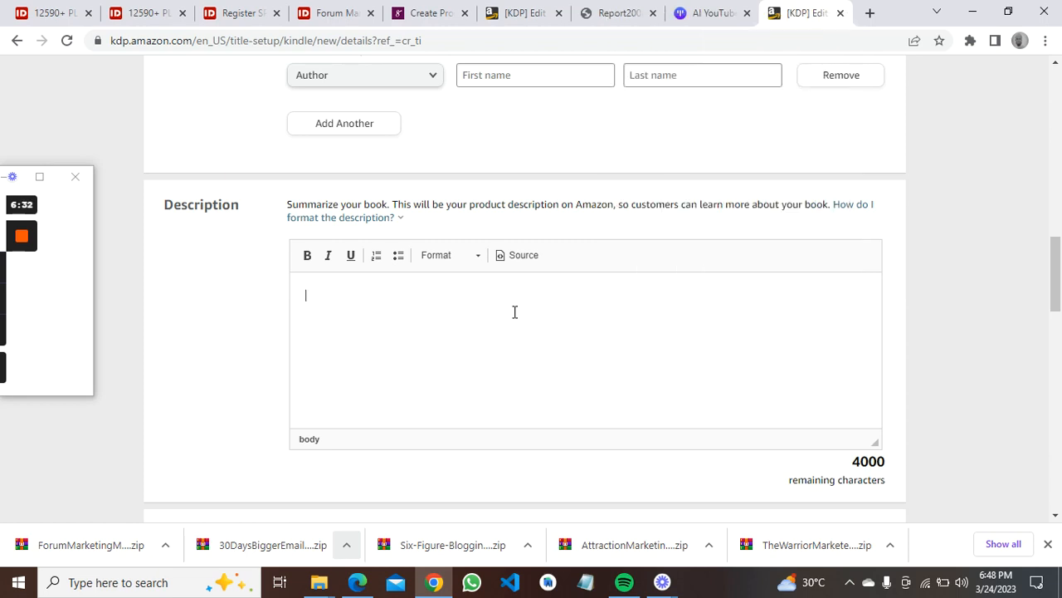
- Enter "1O MARKETING FORUM" as the book description
{"action": "type", "text": "10 MART"}
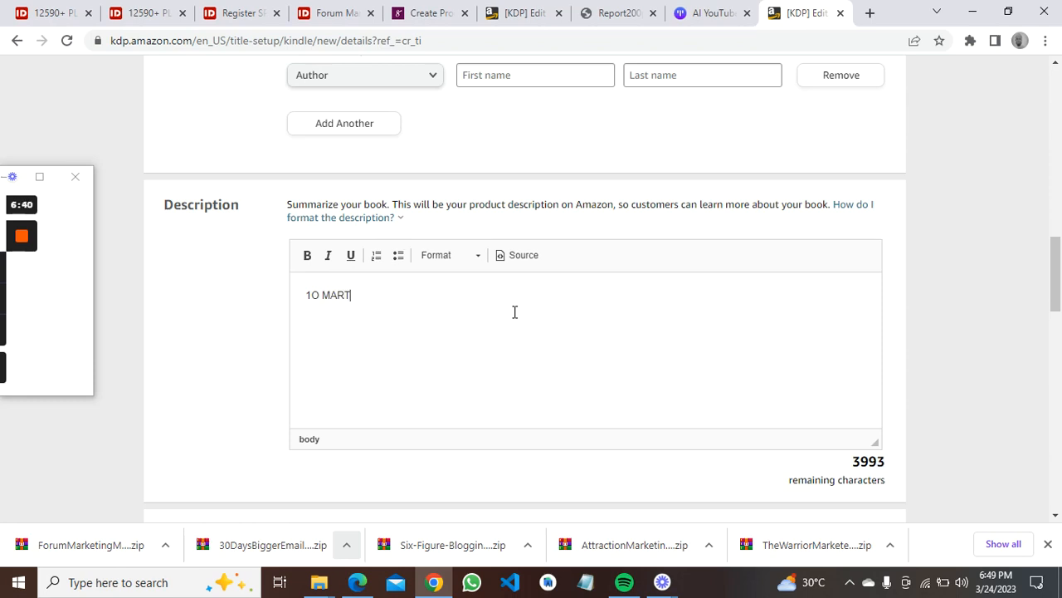
{"action": "key", "text": "BackSpace"}
{"action": "type", "text": "RK"}
{"action": "key", "text": "BackSpace"}
{"action": "key", "text": "BackSpace"}
{"action": "type", "text": "KETING FORUM"}
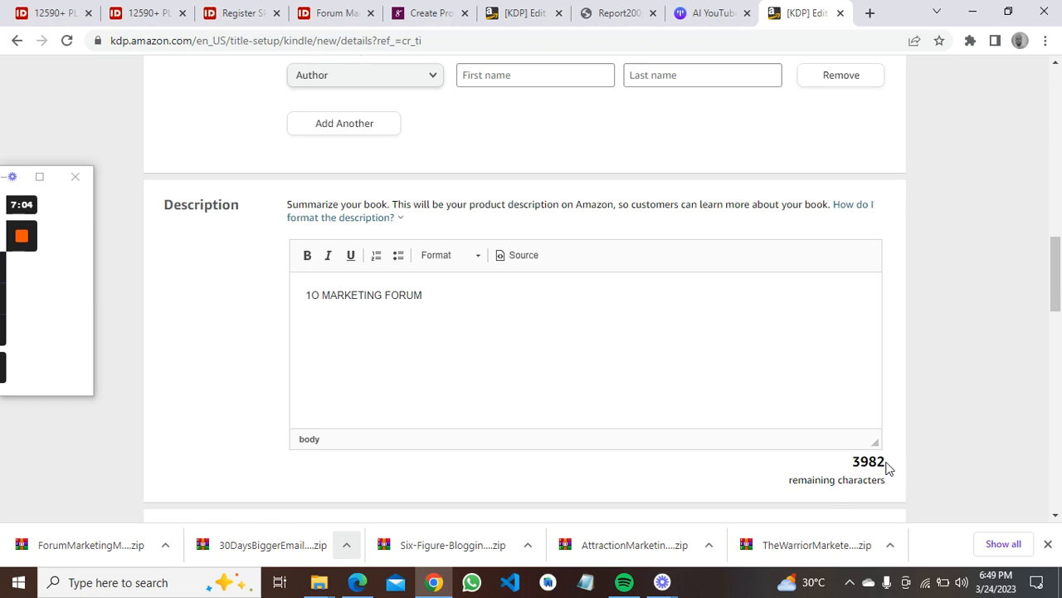
- Declare under Publishing Rights that you own the copyright and hold the necessary publishing rights
{"action": "left_click", "coordinate": [1056, 518]}
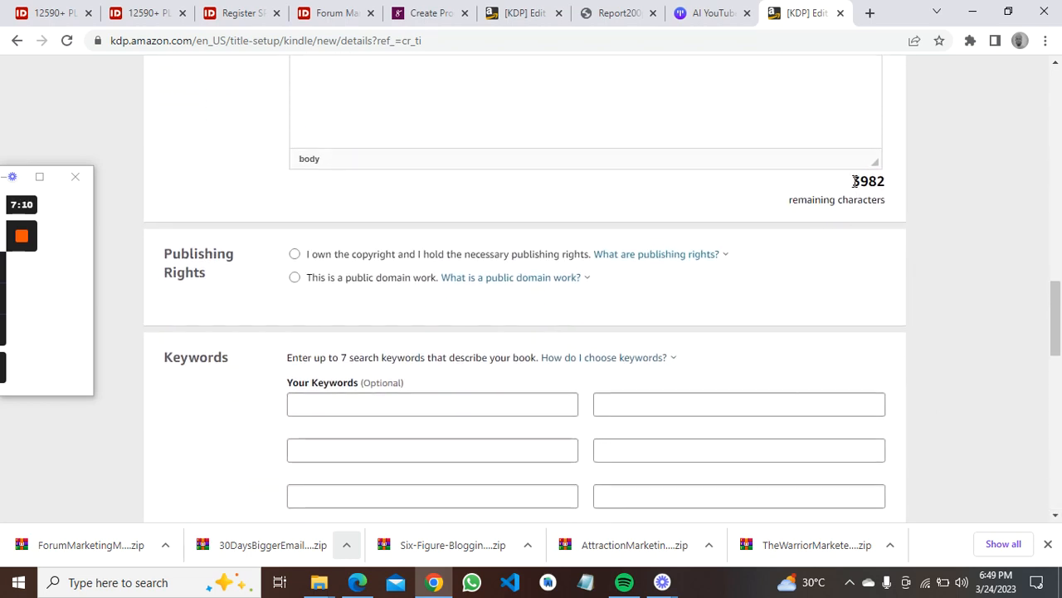
{"action": "left_click", "coordinate": [295, 256]}
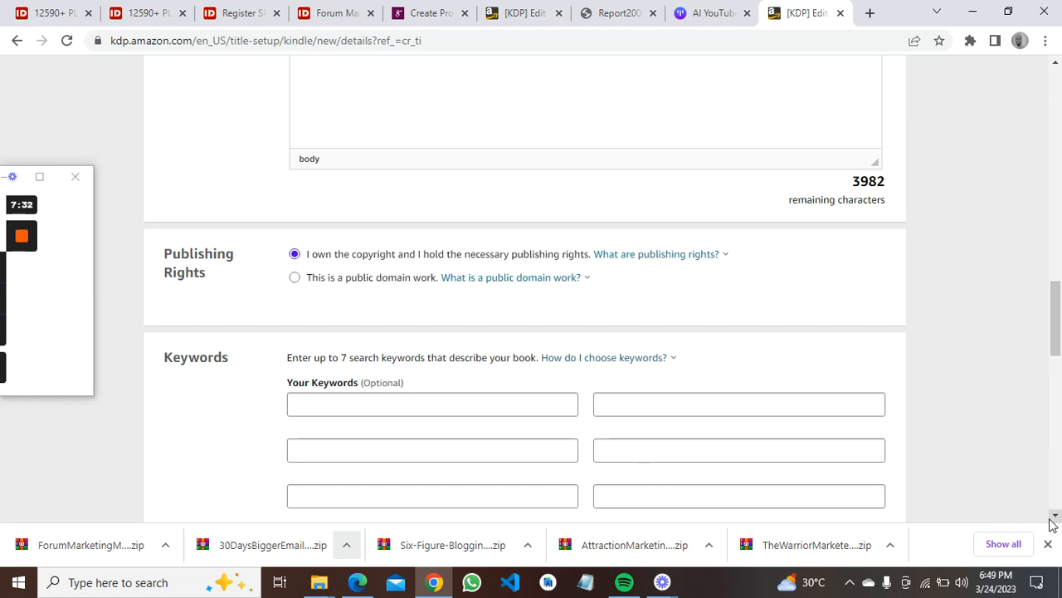
- Enter "MARKETING" as the first search keyword and "SALES LEAD" as the second
{"action": "scroll", "coordinate": [1056, 521], "scroll_direction": "down", "scroll_amount": 2}
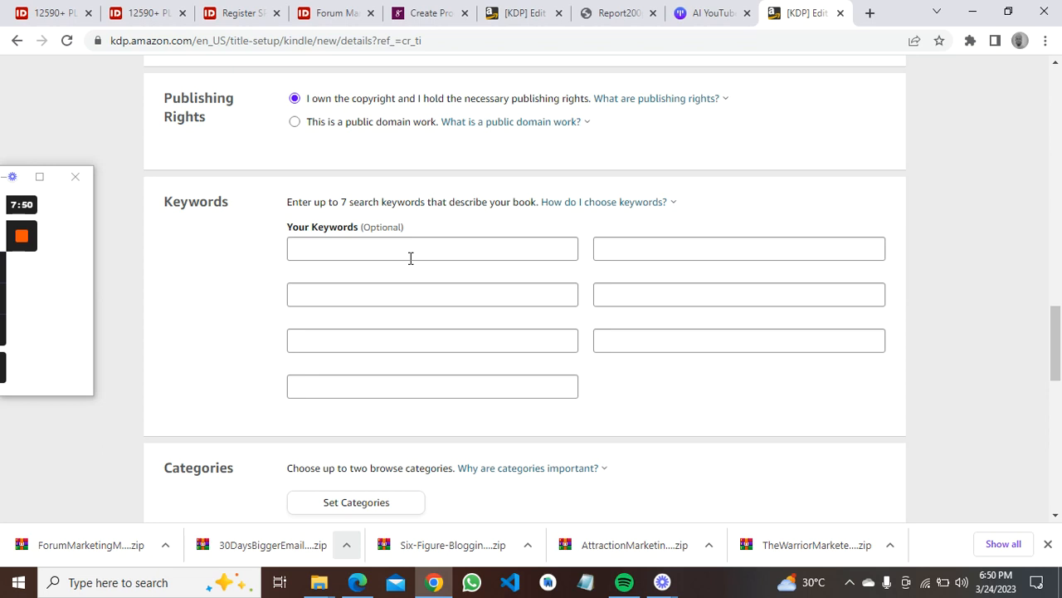
{"action": "key", "text": "Tab"}
{"action": "left_click", "coordinate": [409, 252]}
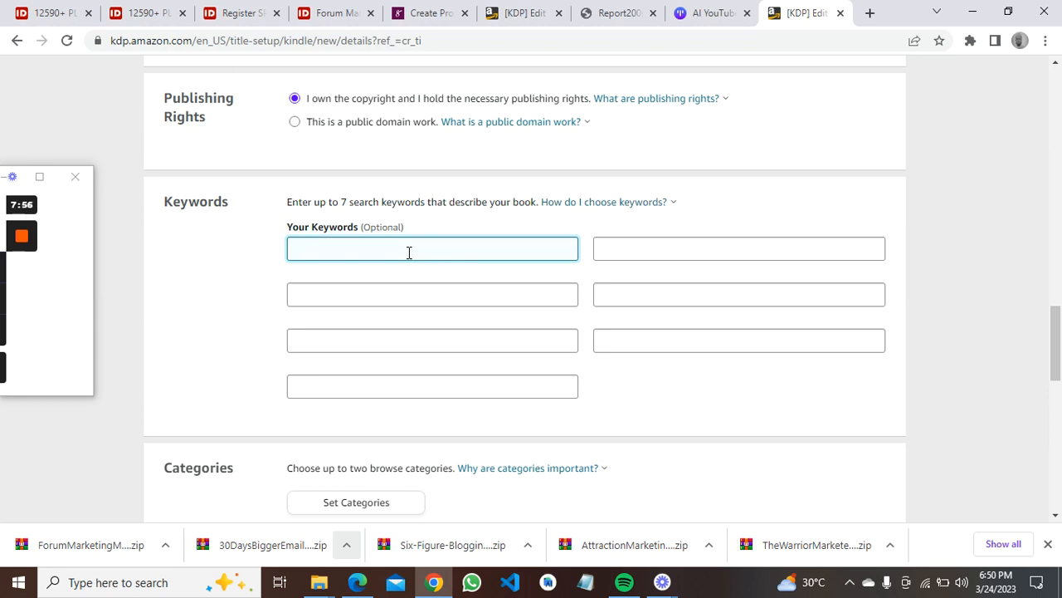
{"action": "type", "text": "MARKETIN"}
{"action": "key", "text": "BackSpace"}
{"action": "left_click", "coordinate": [657, 253]}
{"action": "type", "text": "SALE"}
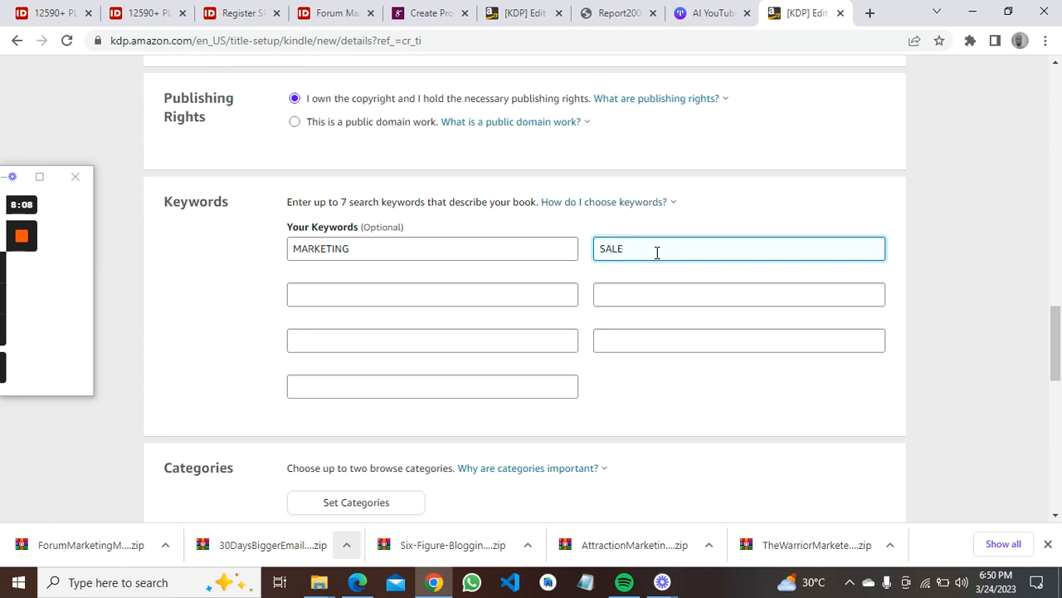
{"action": "type", "text": "S LEAD"}
- Set the book's browse category to Education & Reference > Education > General and save the selection
{"action": "scroll", "coordinate": [1058, 523], "scroll_direction": "down", "scroll_amount": 3}
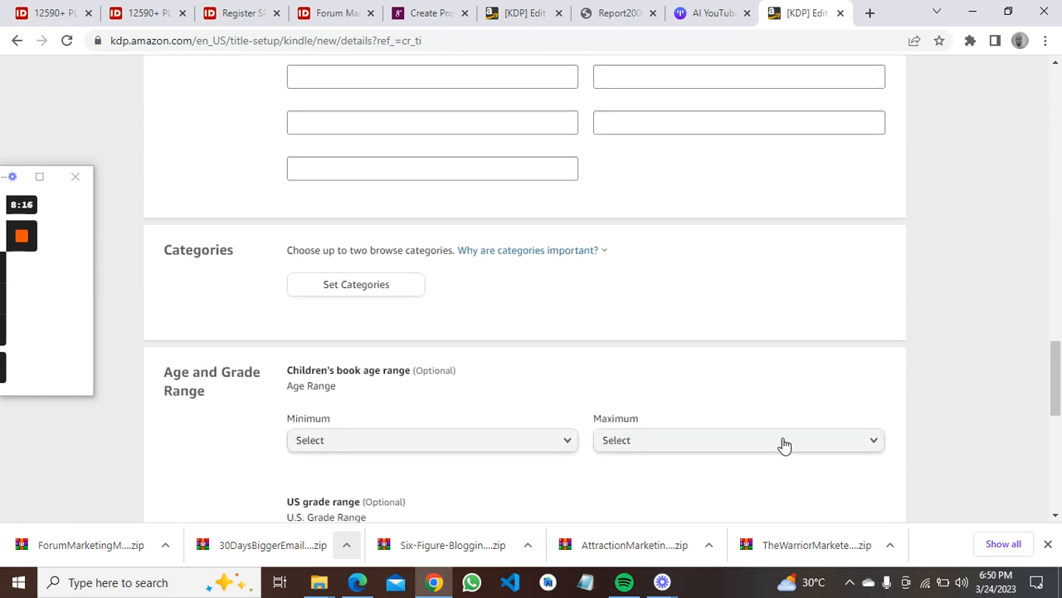
{"action": "left_click", "coordinate": [369, 285]}
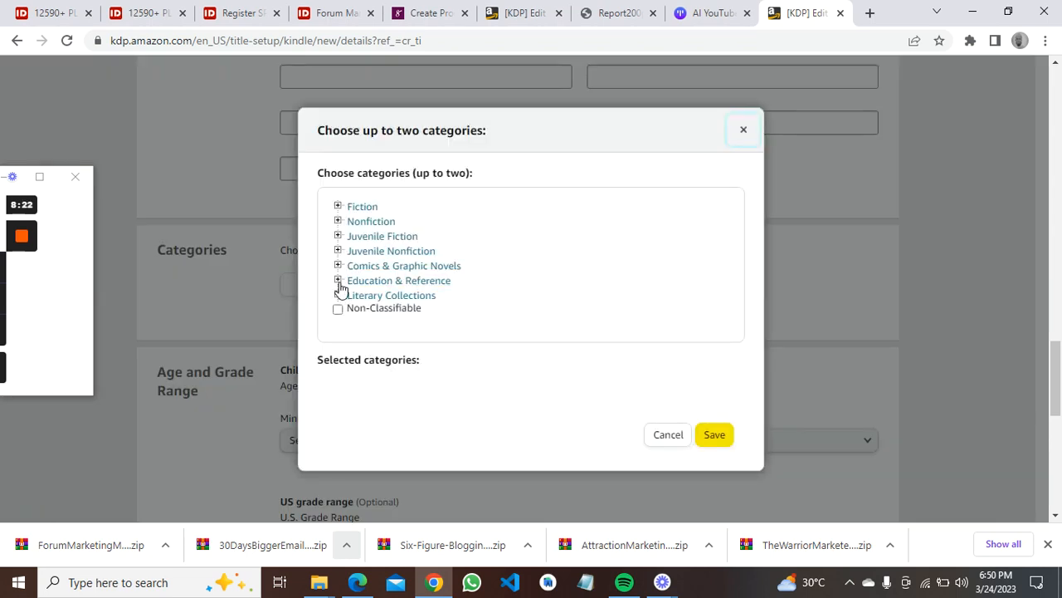
{"action": "left_click", "coordinate": [338, 281]}
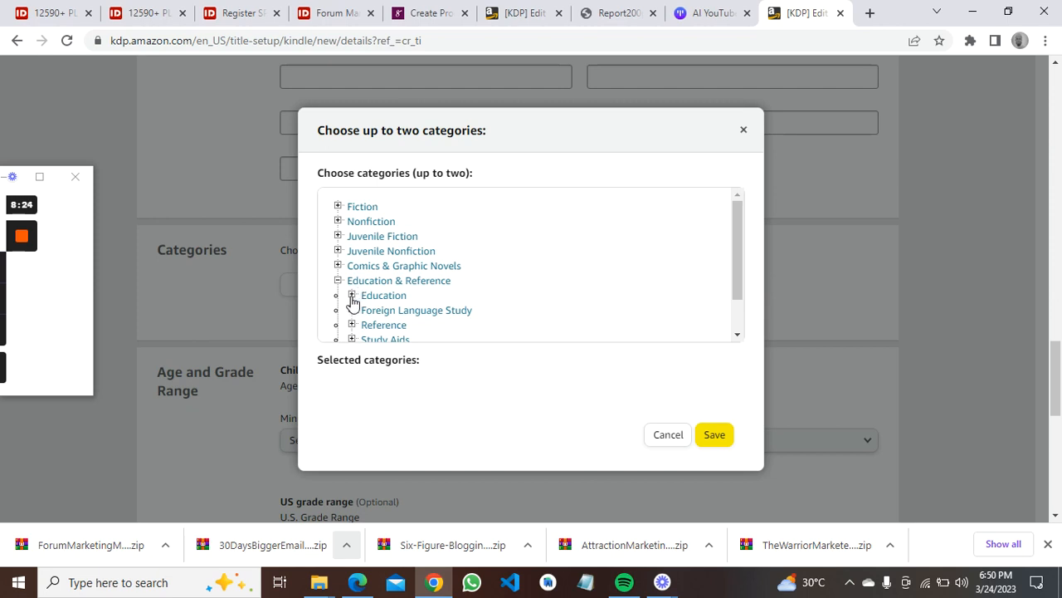
{"action": "left_click", "coordinate": [351, 296]}
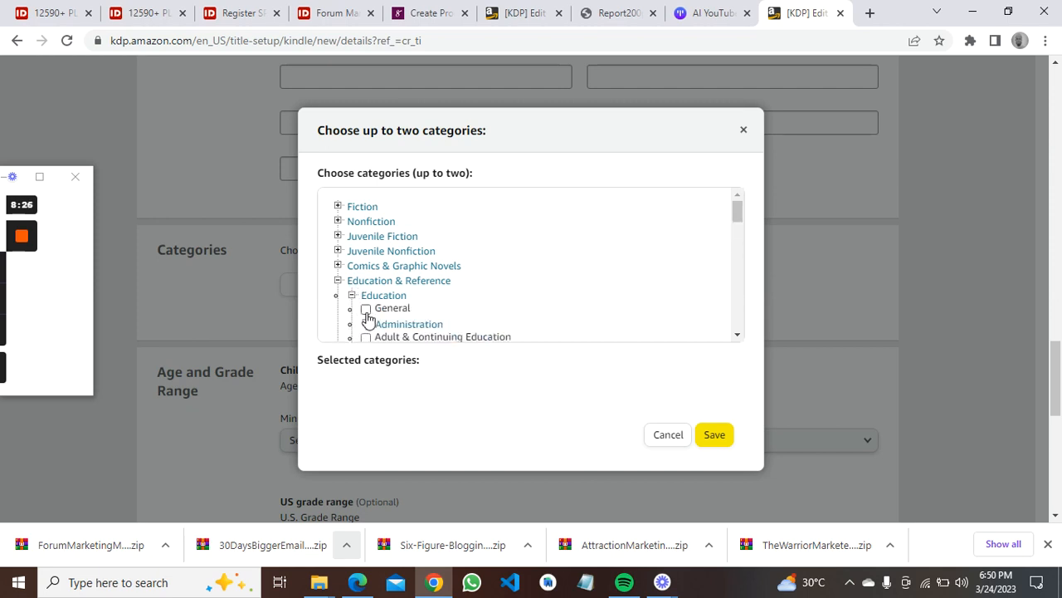
{"action": "left_click", "coordinate": [366, 309]}
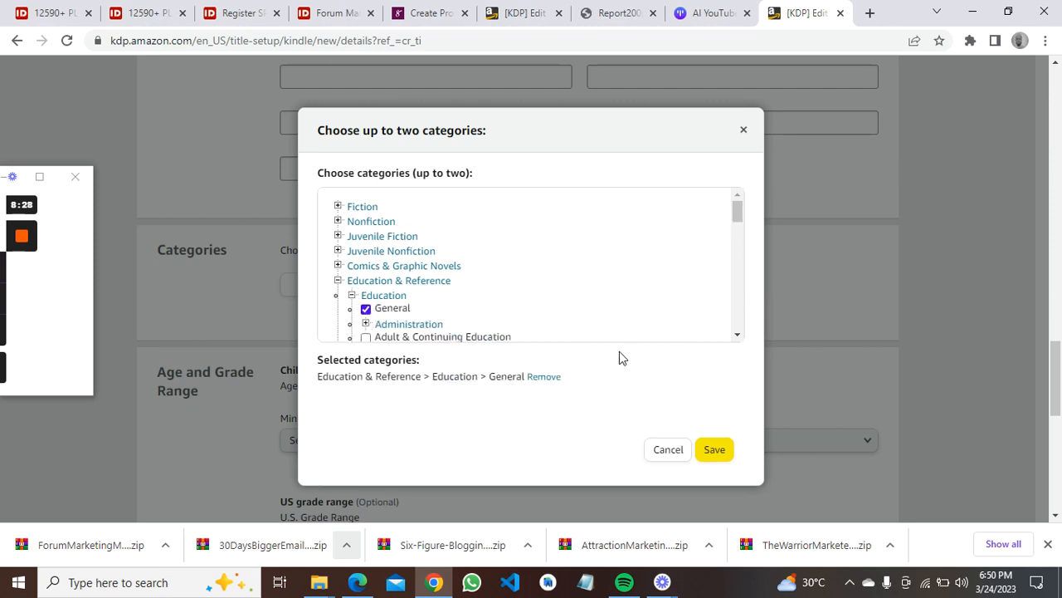
{"action": "left_click", "coordinate": [721, 453]}
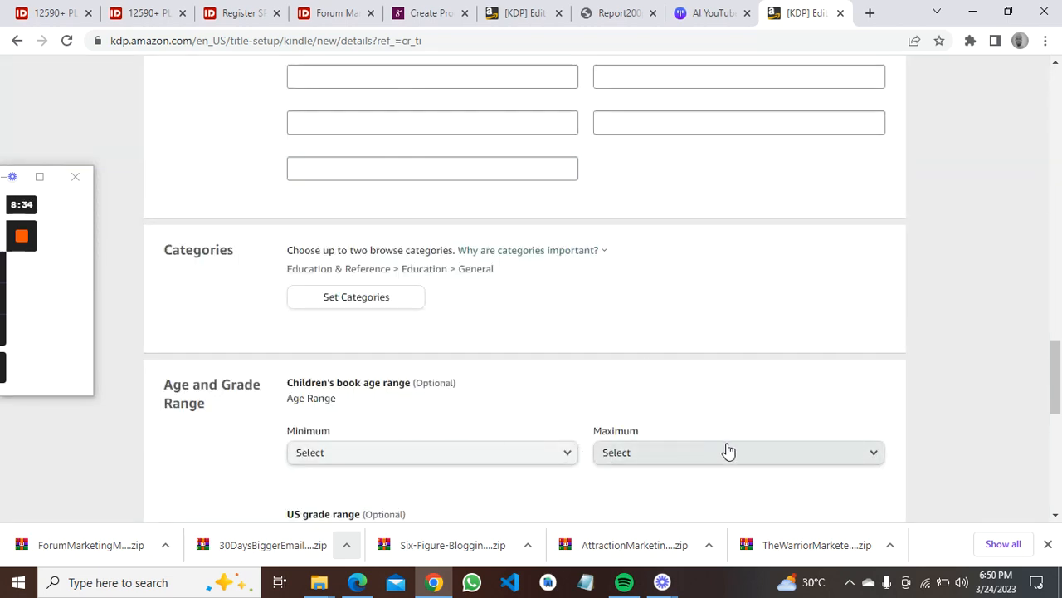
{"action": "left_click", "coordinate": [1055, 520]}
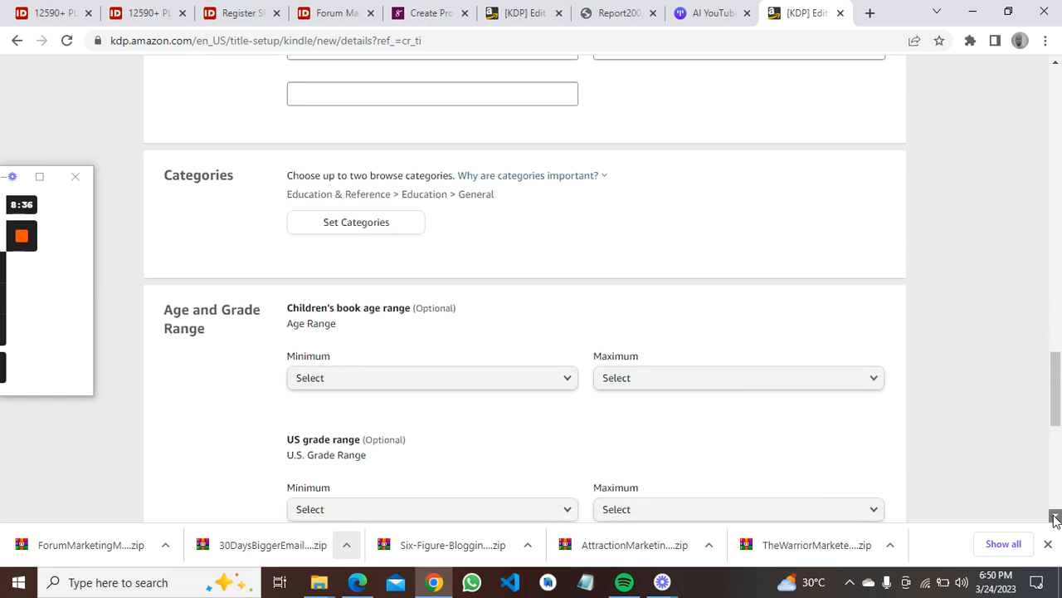